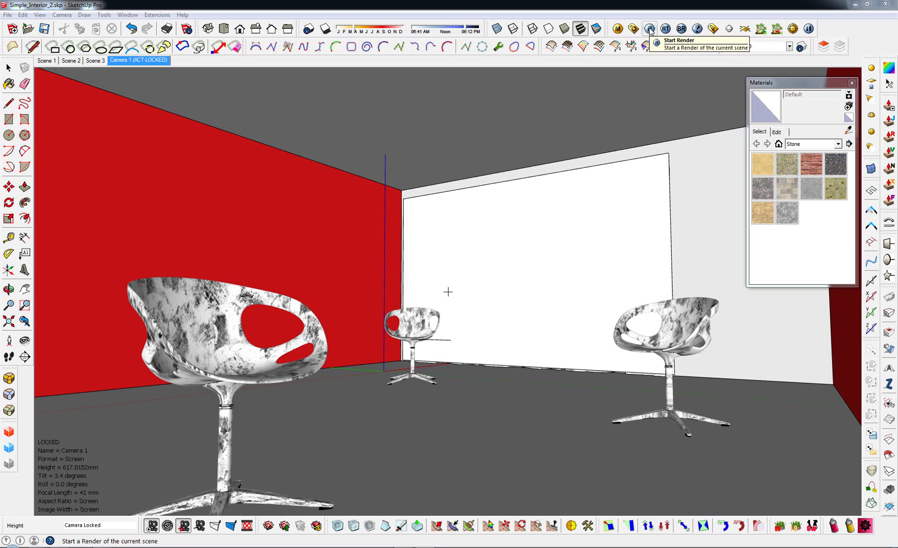
Render the current scene and check its GI channel in the frame buffer, returning to RGB color
left_click(650, 30)
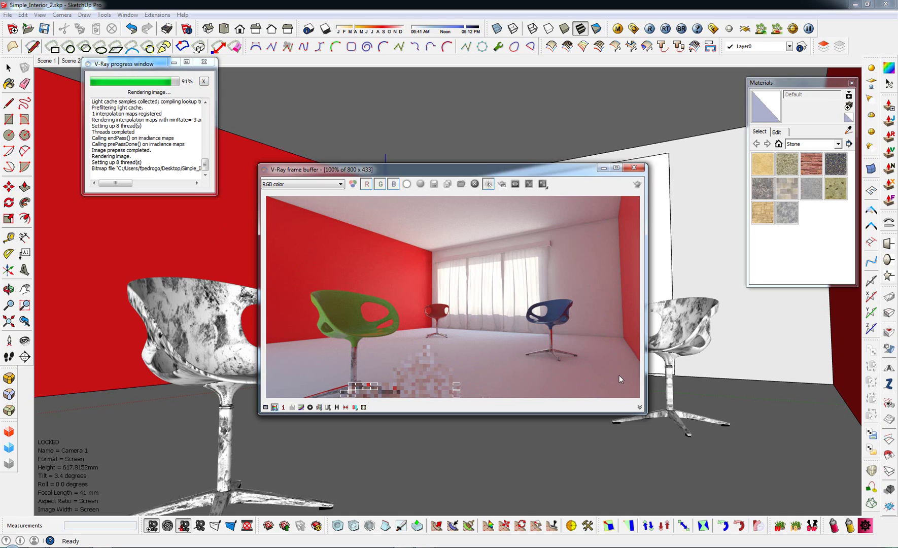
left_click(312, 188)
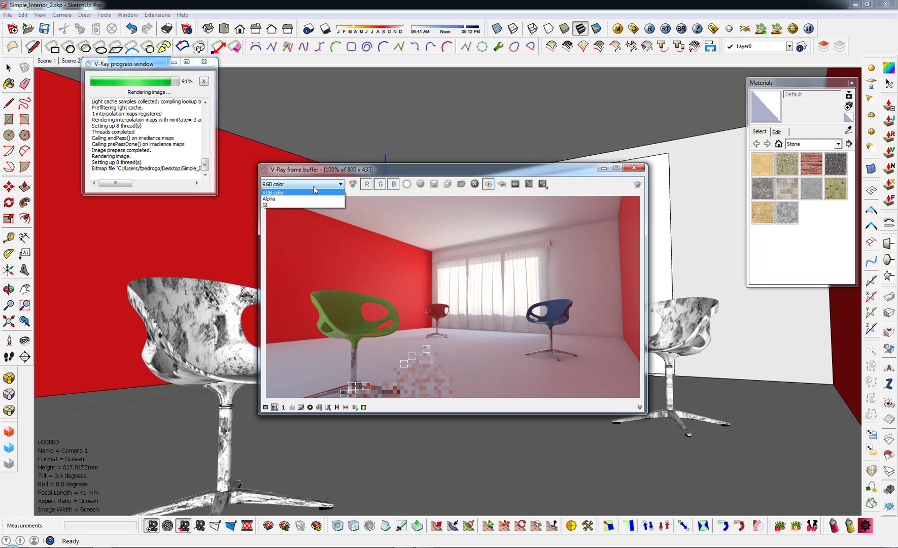
left_click(272, 205)
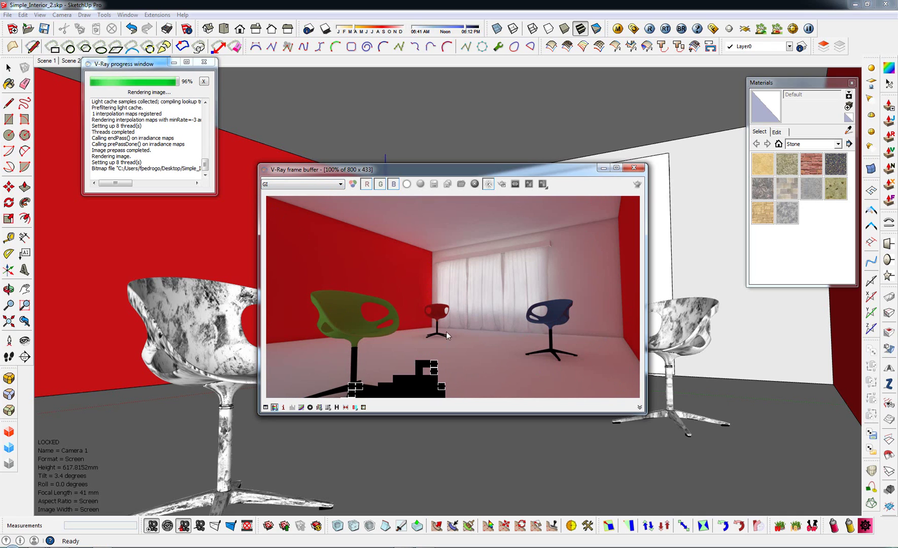
left_click(327, 186)
left_click(274, 192)
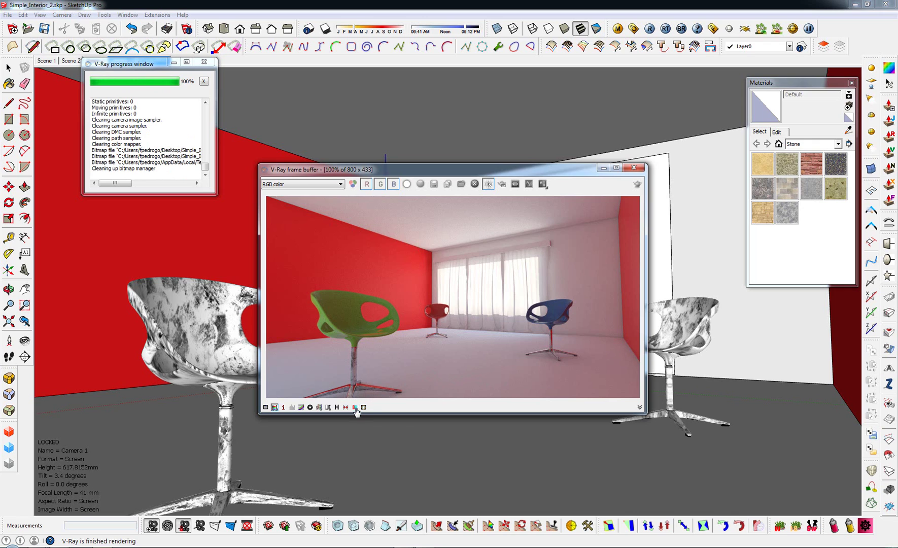
Delete the two old 800x890 entries from the render history and store the current interior render there
left_click(336, 408)
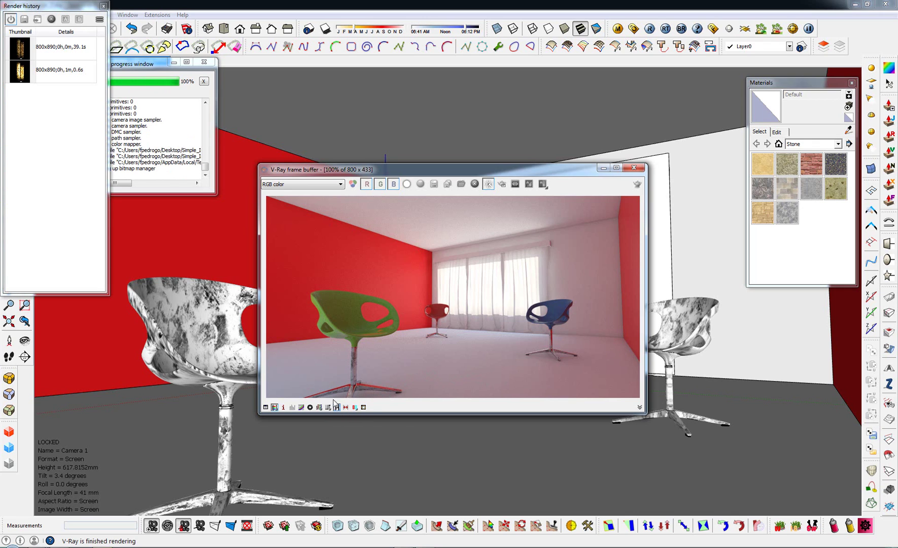
left_click_drag(38, 10, 168, 135)
left_click(155, 176)
left_click(167, 147)
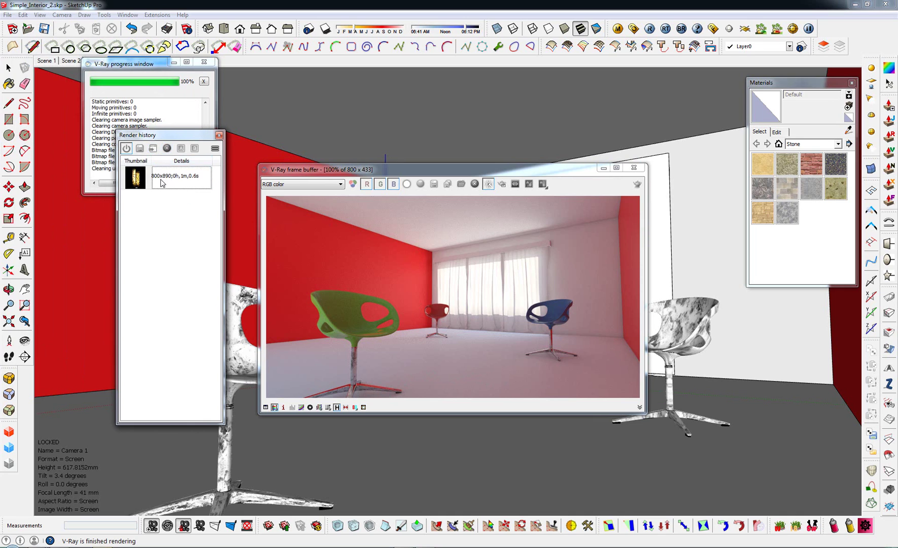
left_click(167, 175)
left_click(167, 148)
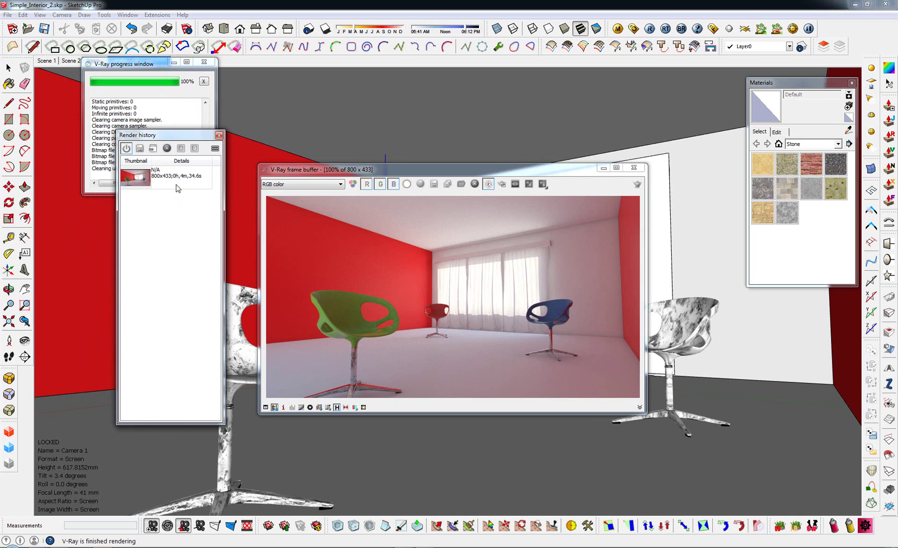
left_click_drag(169, 136, 195, 172)
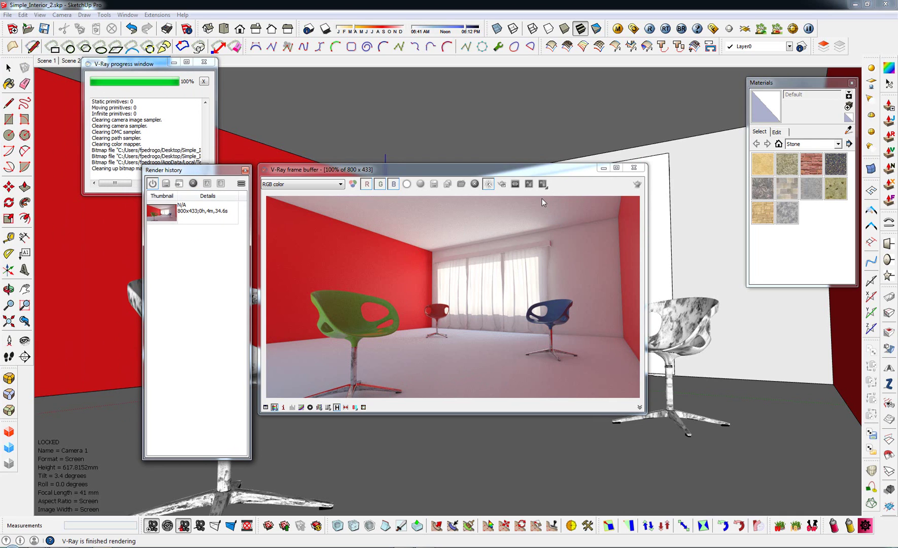
Enable Don't render final image in the V-Ray global switches
left_click(633, 29)
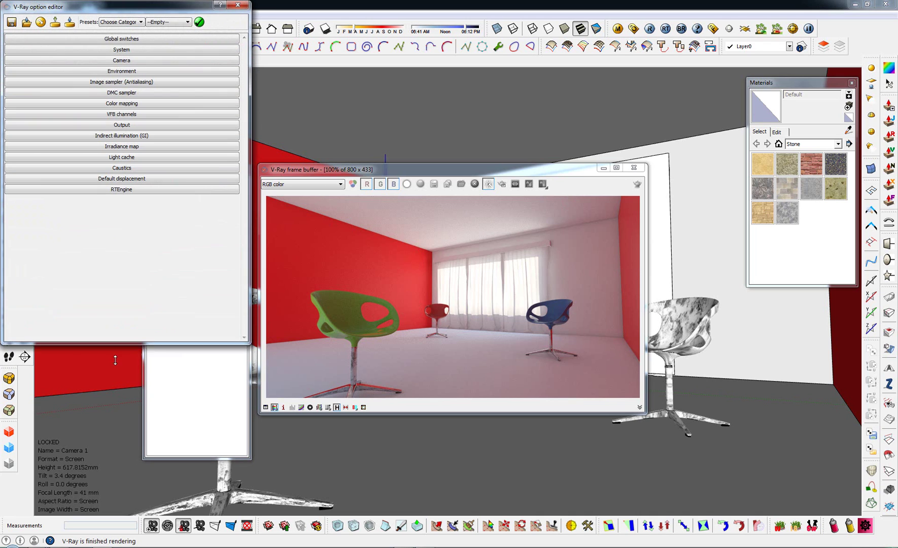
left_click_drag(150, 7, 204, 82)
left_click(165, 115)
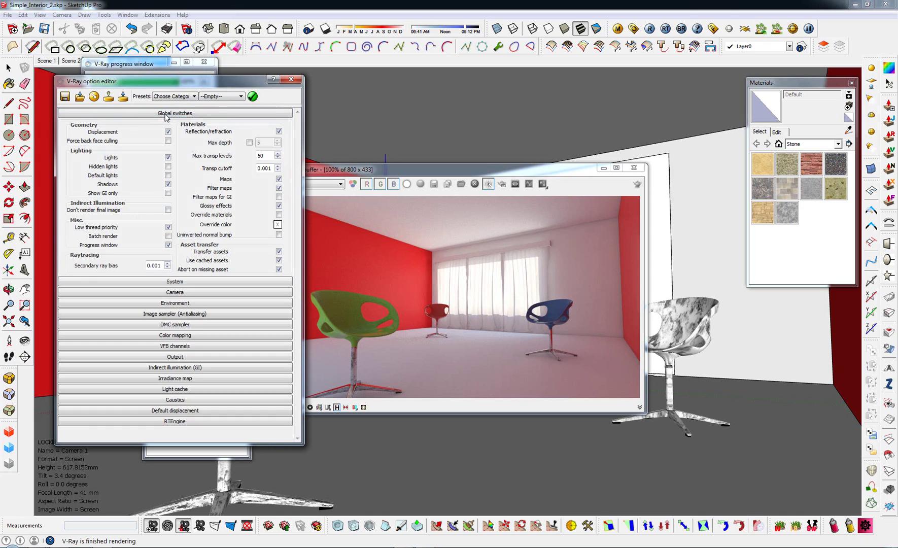
left_click(168, 210)
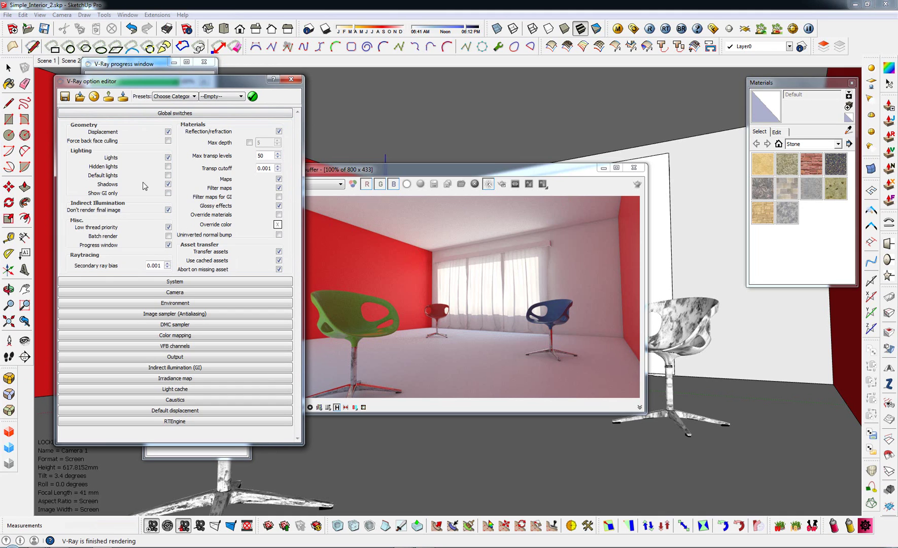
Turn on Override materials in the global switches with a light grey override color of RGB 230, 230, 230
left_click(168, 227)
left_click(277, 225)
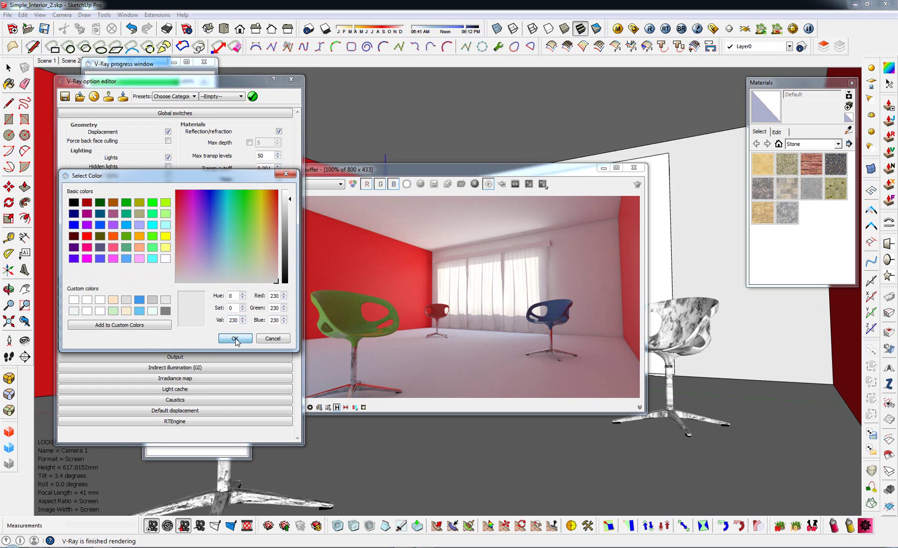
left_click(235, 339)
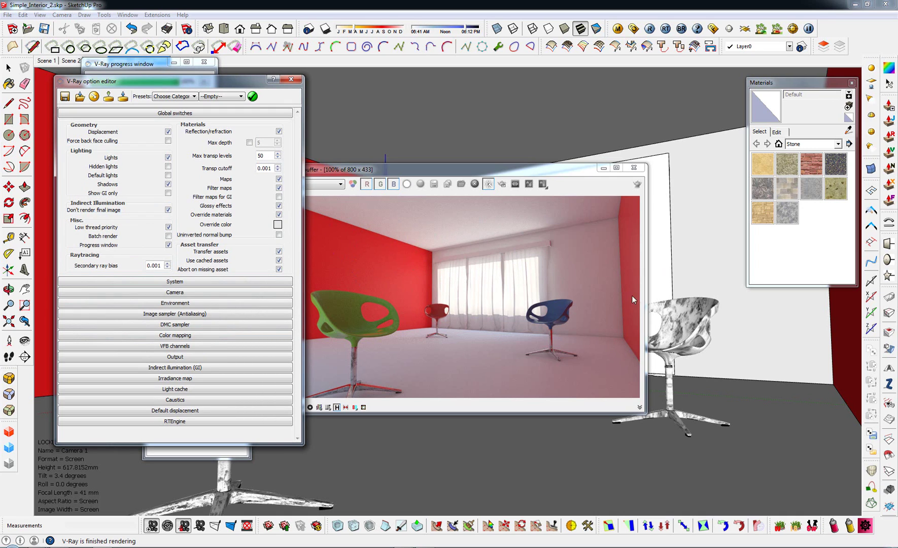
left_click(205, 113)
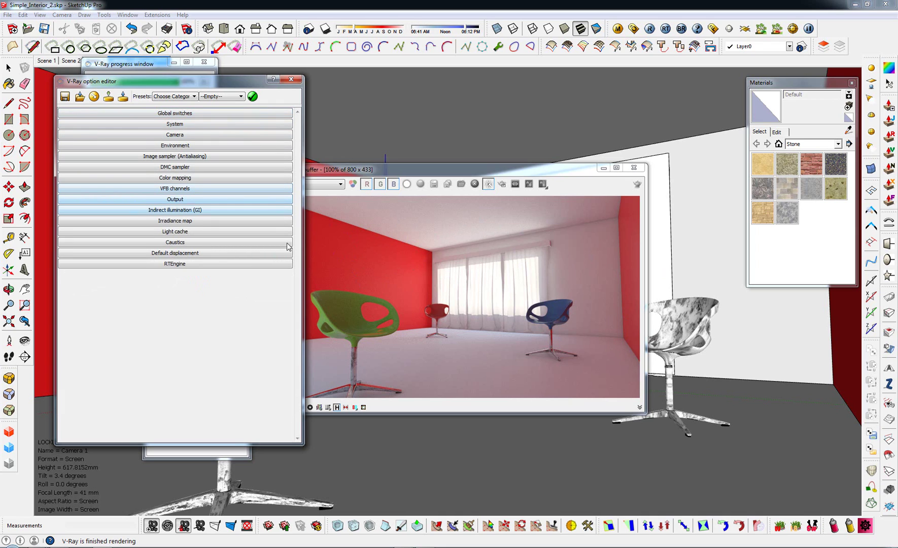
Render the scene's lighting calculation and move the frame buffer clear of the V-Ray option editor
left_click(650, 29)
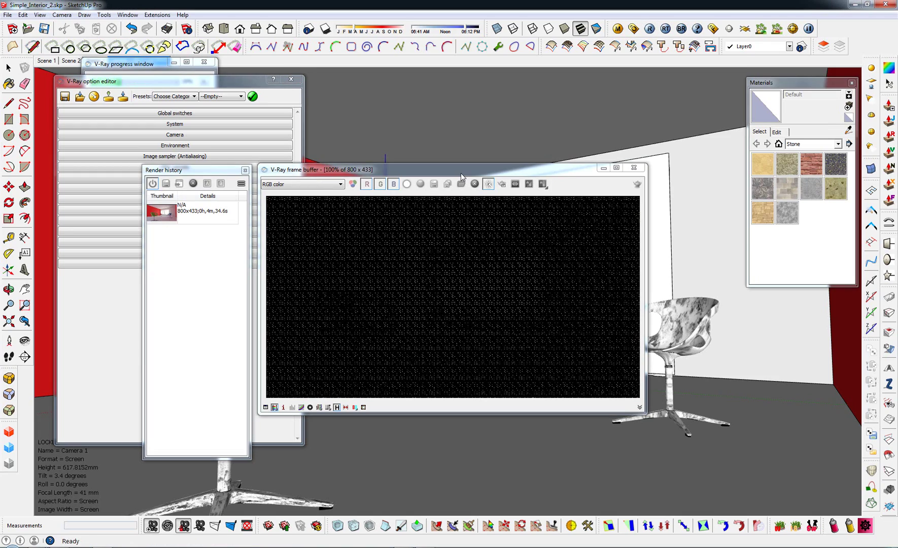
left_click_drag(467, 165, 529, 137)
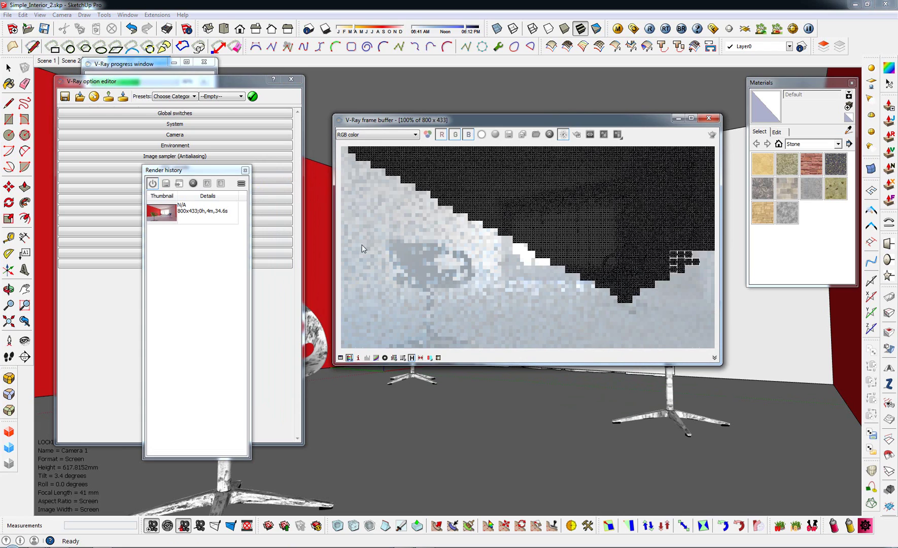
left_click(114, 270)
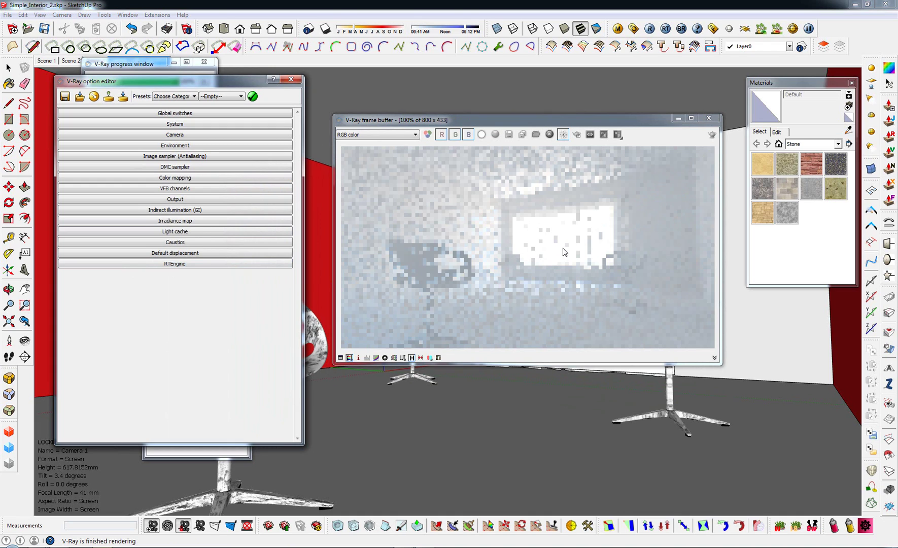
Save the current irradiance map to the Desktop as IrrMap
left_click(187, 224)
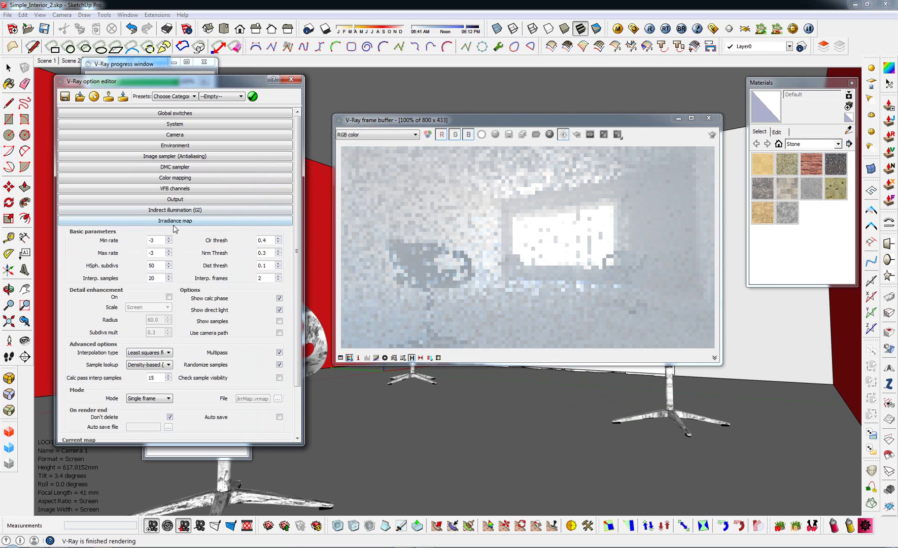
scroll(197, 262, "down", 3)
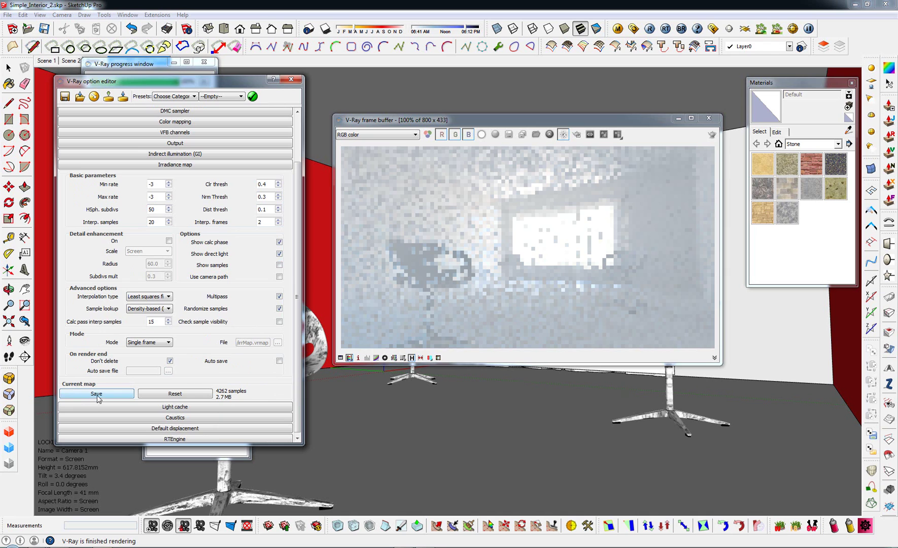
left_click(97, 394)
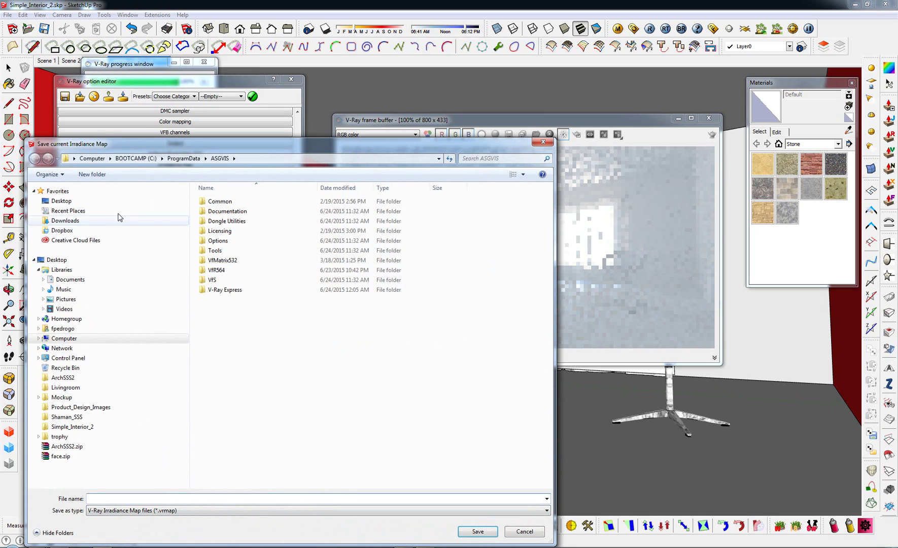
left_click(64, 201)
left_click(180, 499)
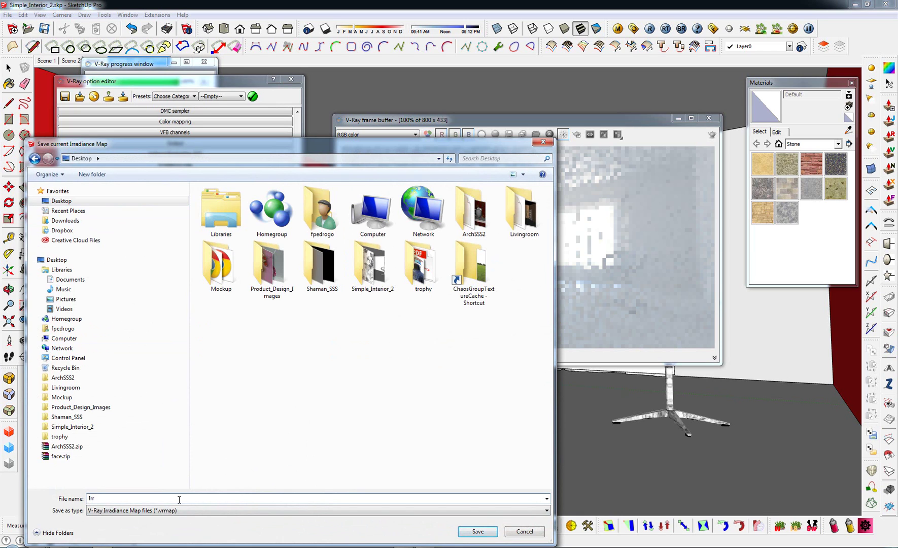
type("IrrMap")
key("Return")
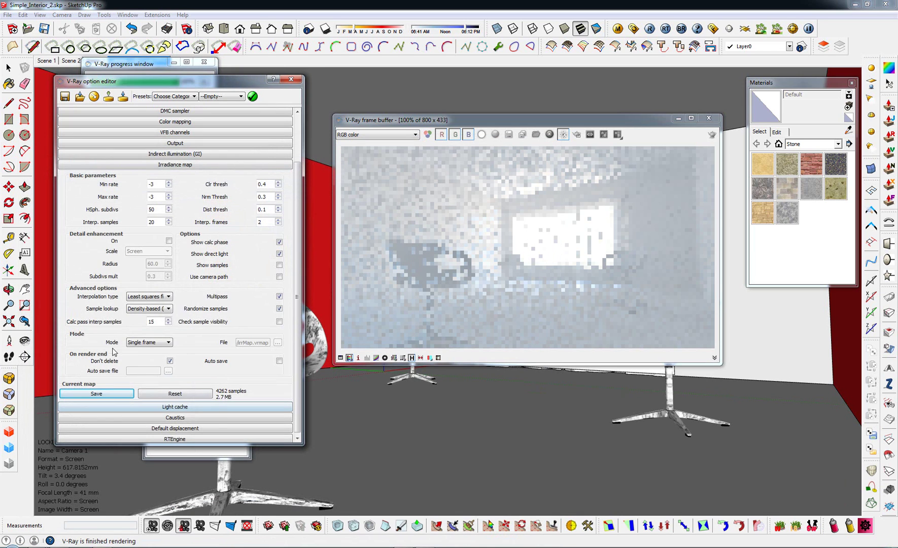
Set the irradiance map mode to From File and load the IrrMap file from the Desktop
left_click(144, 343)
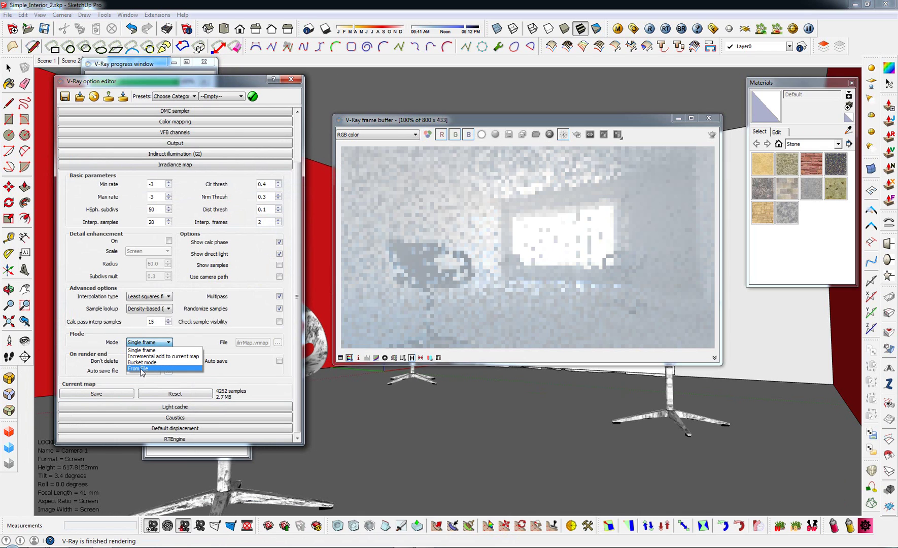
left_click(142, 369)
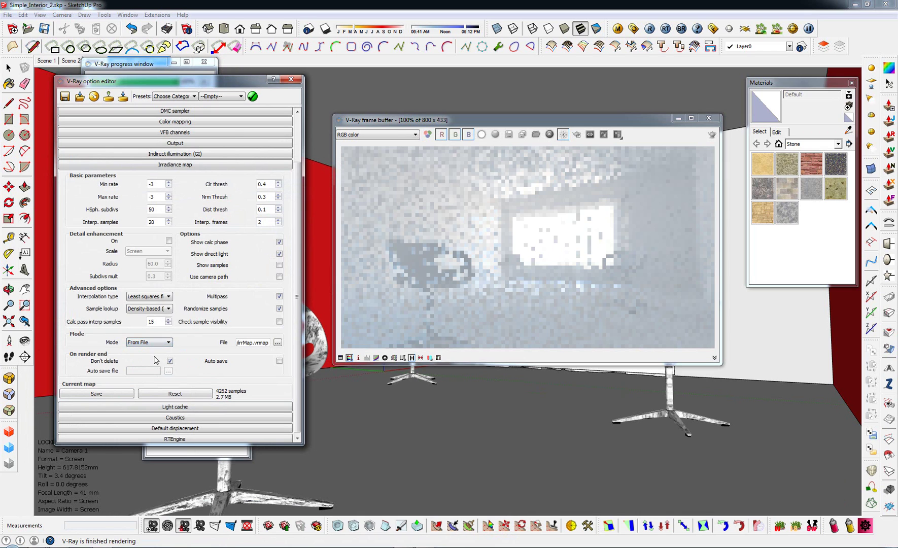
left_click(277, 343)
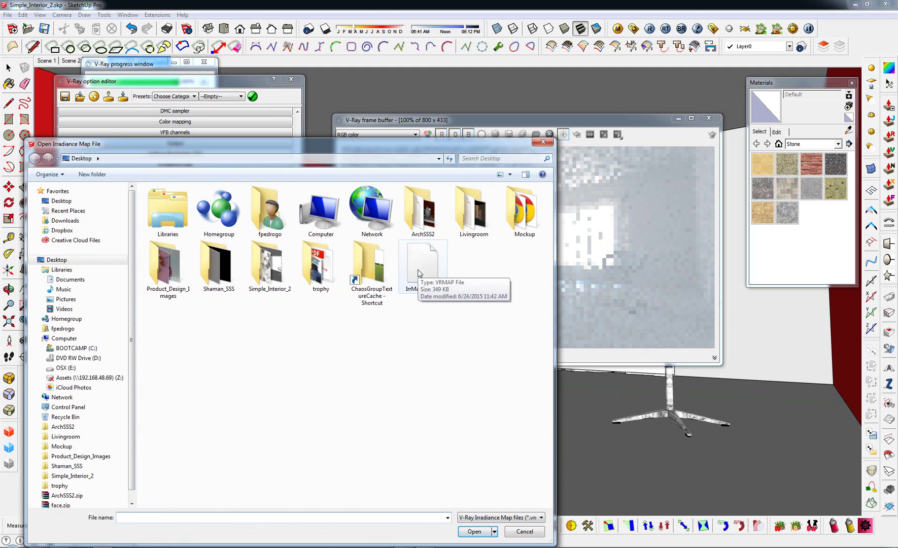
double_click(419, 269)
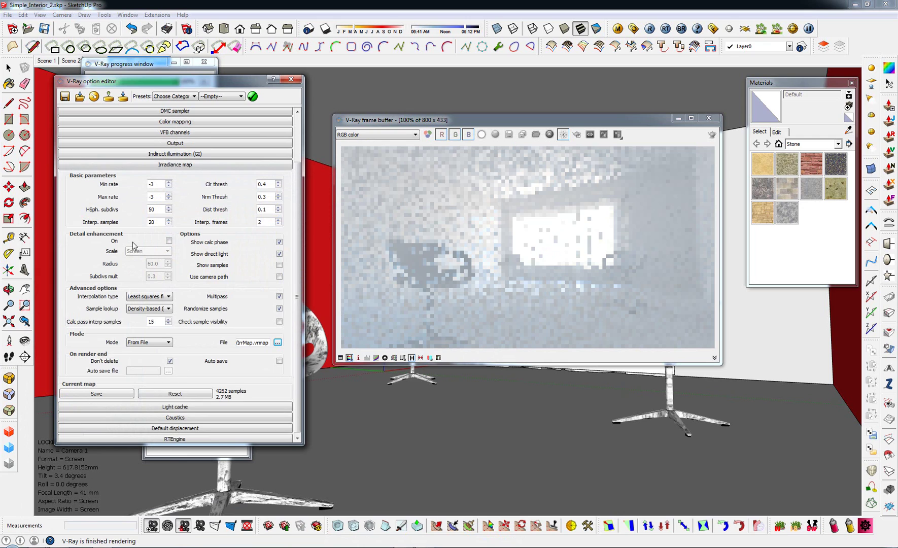
left_click(165, 167)
Save the current light cache to the Desktop as LC
left_click(165, 230)
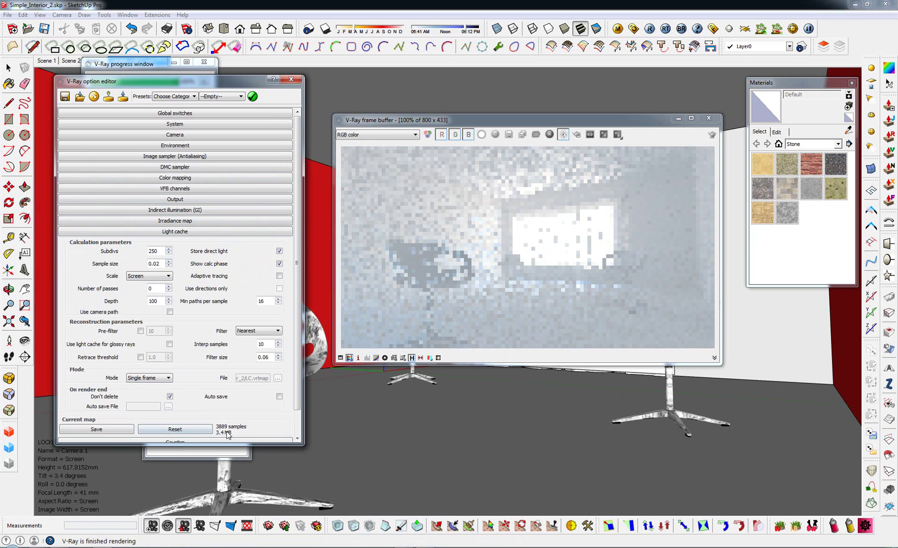
left_click(116, 430)
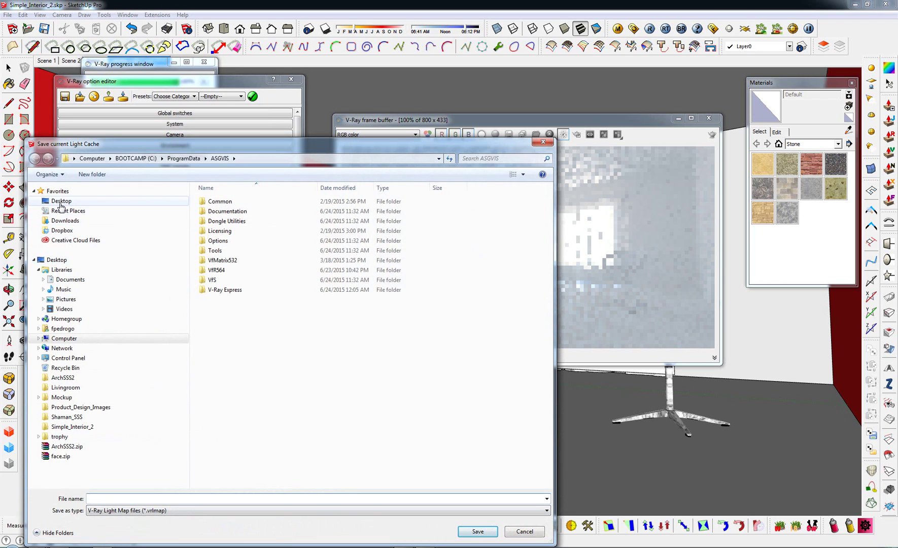
left_click(60, 202)
left_click(213, 497)
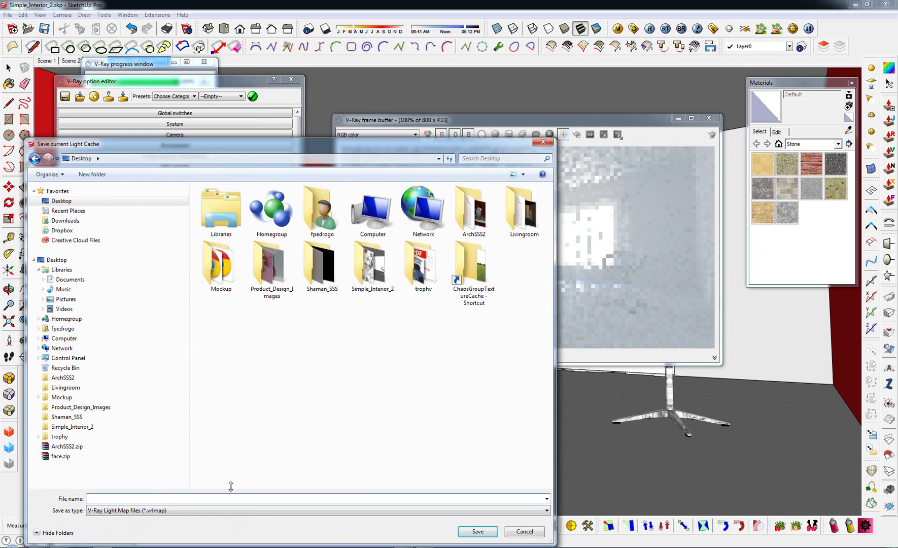
type("LC")
left_click(480, 533)
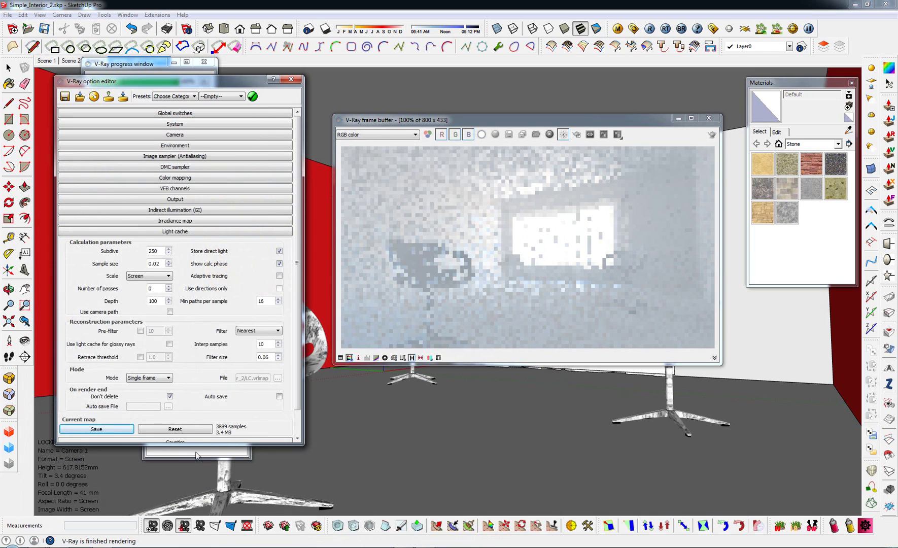
Set the light cache mode to From file and load LC.vrlmap from the Desktop
left_click(156, 378)
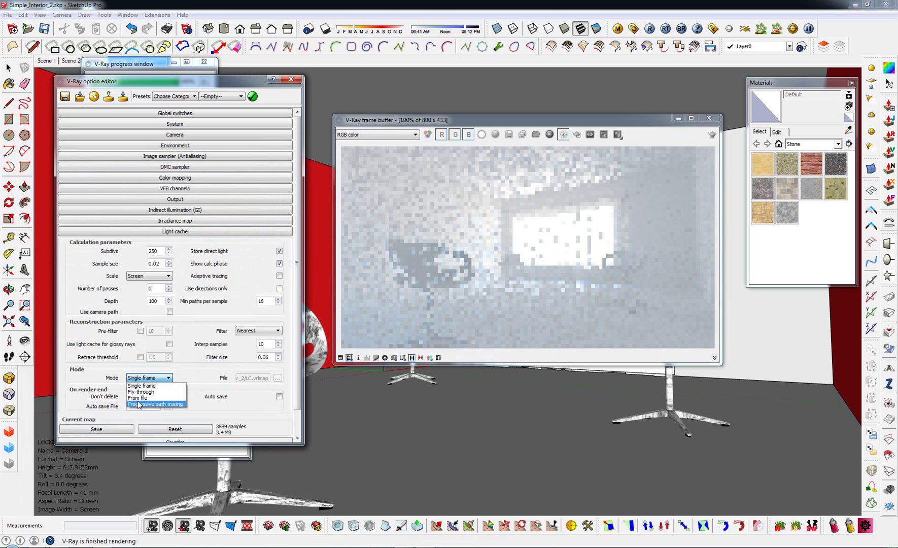
left_click(138, 398)
left_click(278, 378)
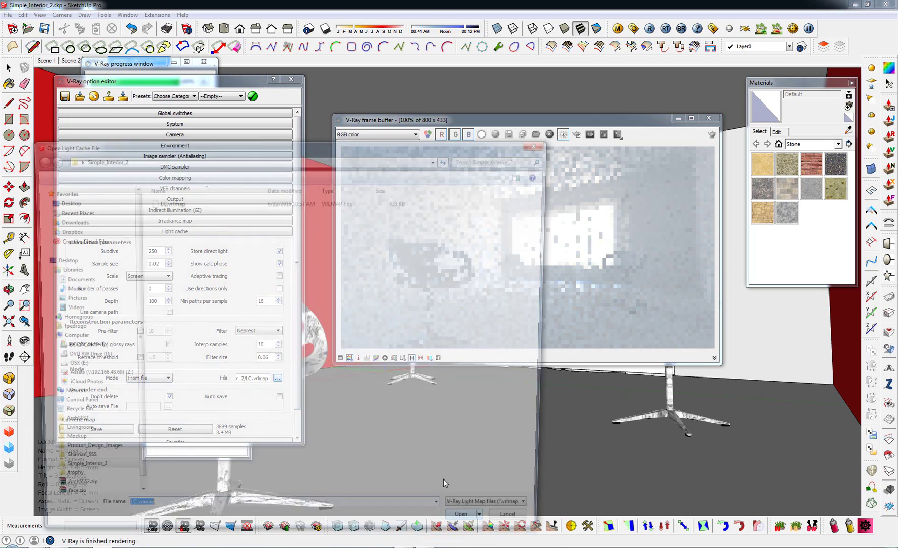
left_click(60, 201)
left_click(426, 265)
double_click(425, 265)
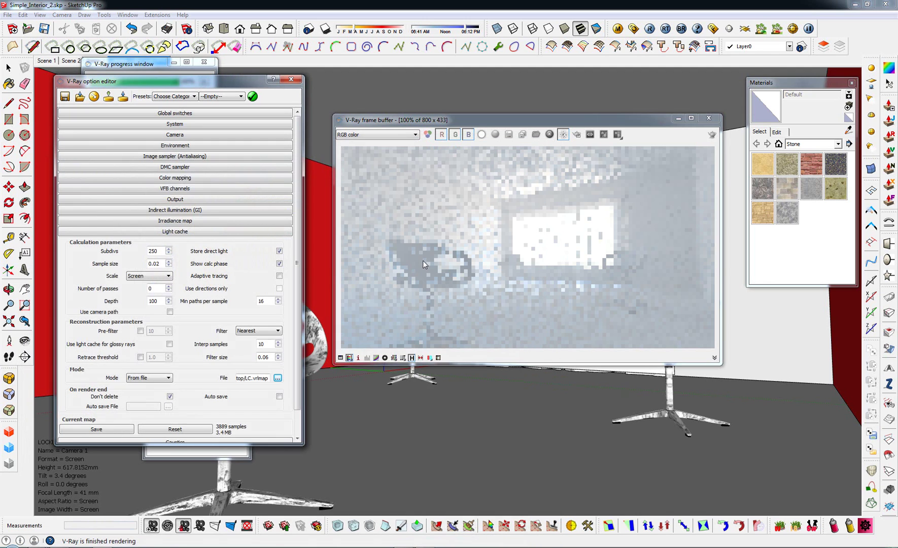
left_click(192, 232)
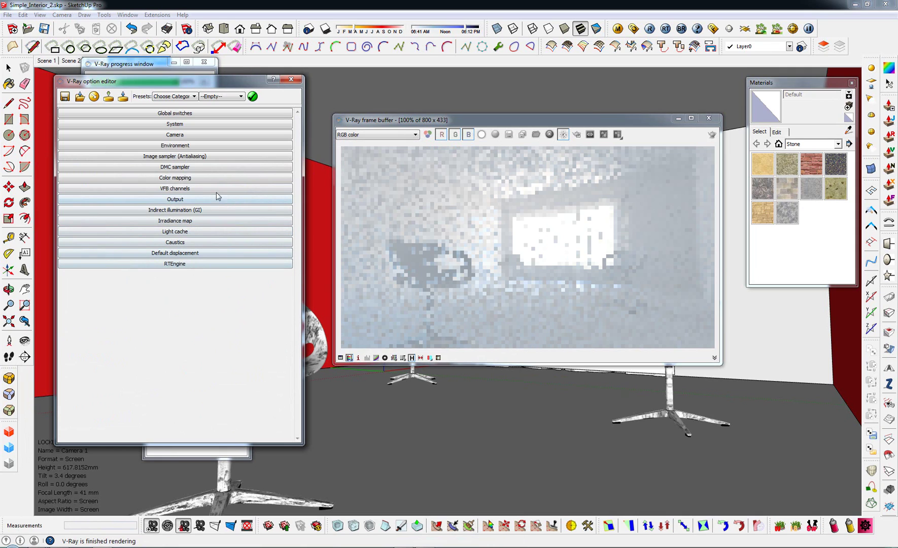
Turn off Don't render final image and Override materials in the global switches, and render the scene
left_click(192, 114)
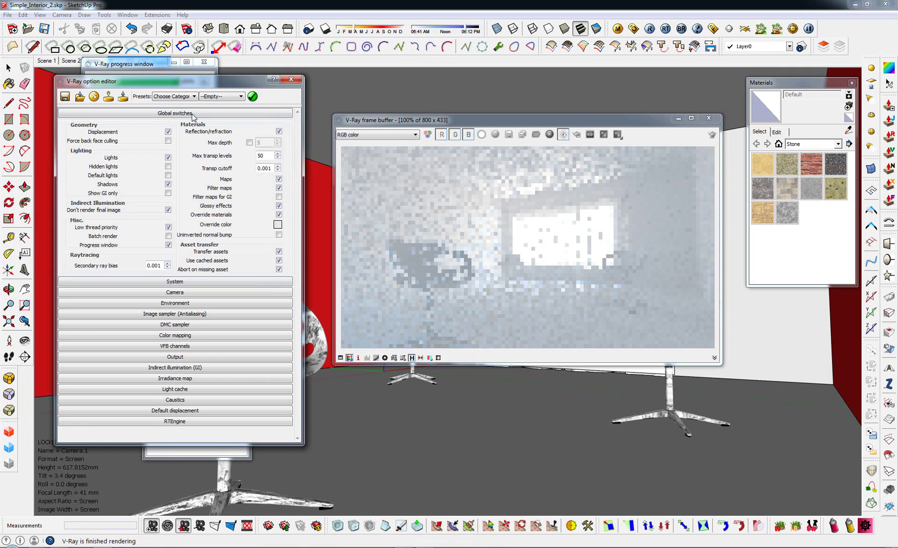
left_click(168, 210)
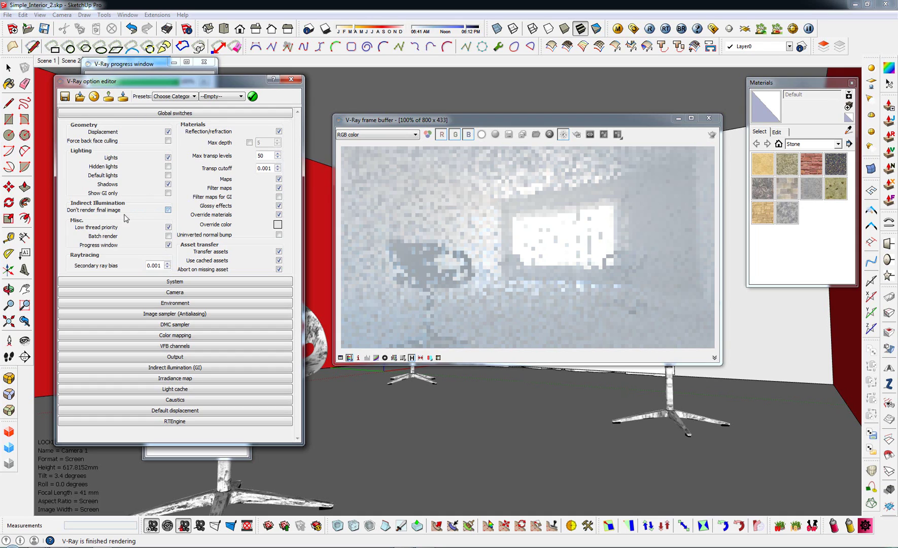
left_click(278, 224)
left_click(712, 134)
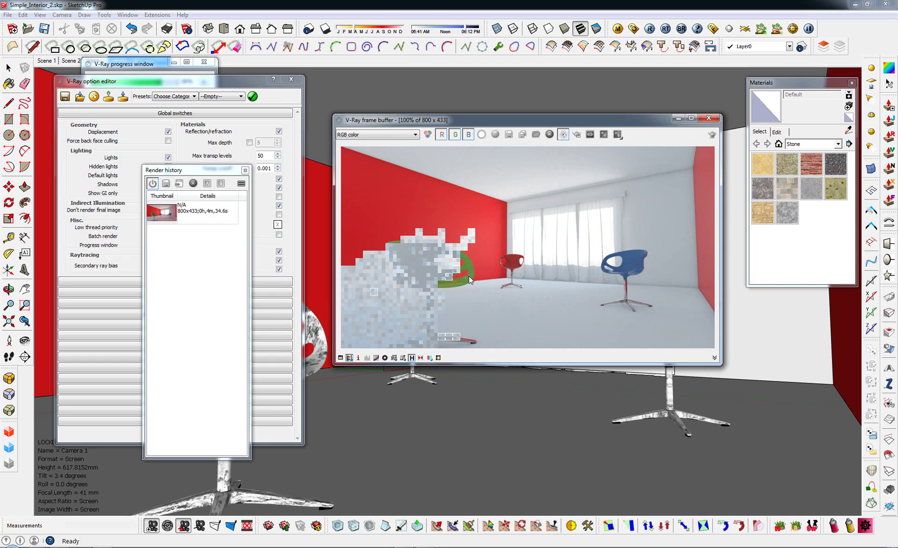
Set the saved render in the render history as comparison image B and sweep the divider across the frame to compare it with the new render
left_click_drag(188, 171, 258, 119)
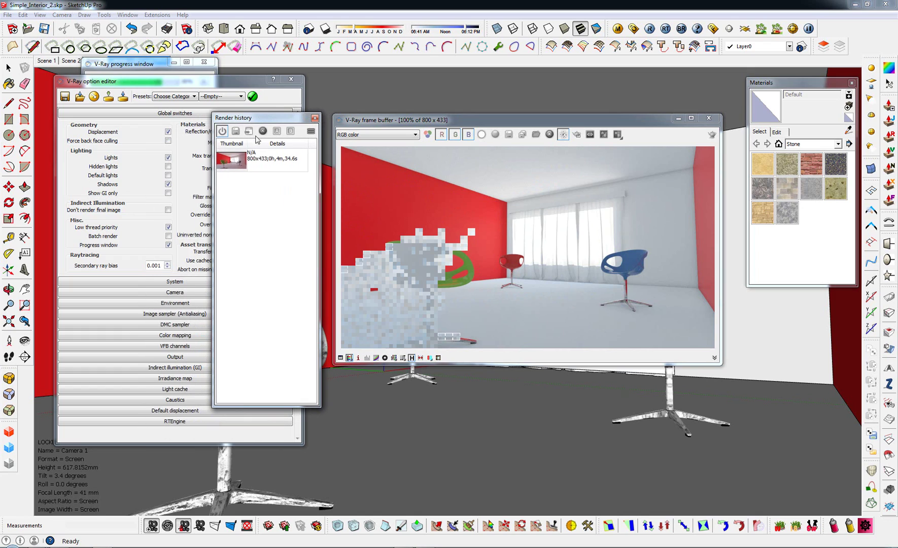
left_click(258, 161)
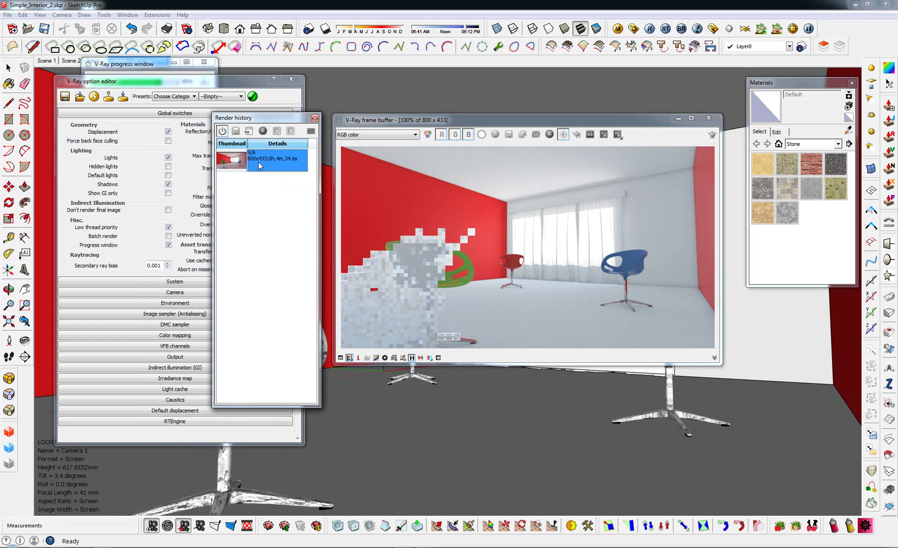
left_click(289, 131)
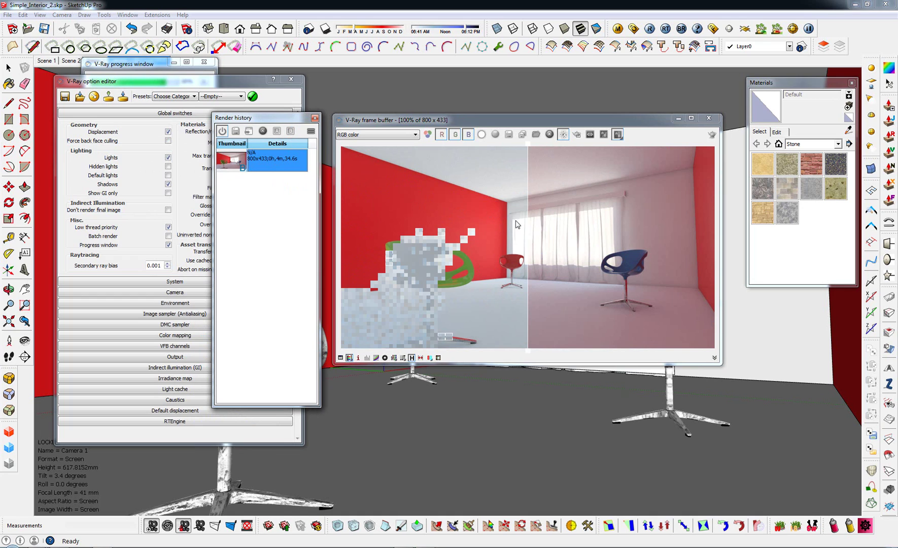
left_click_drag(442, 232, 569, 284)
left_click(218, 215)
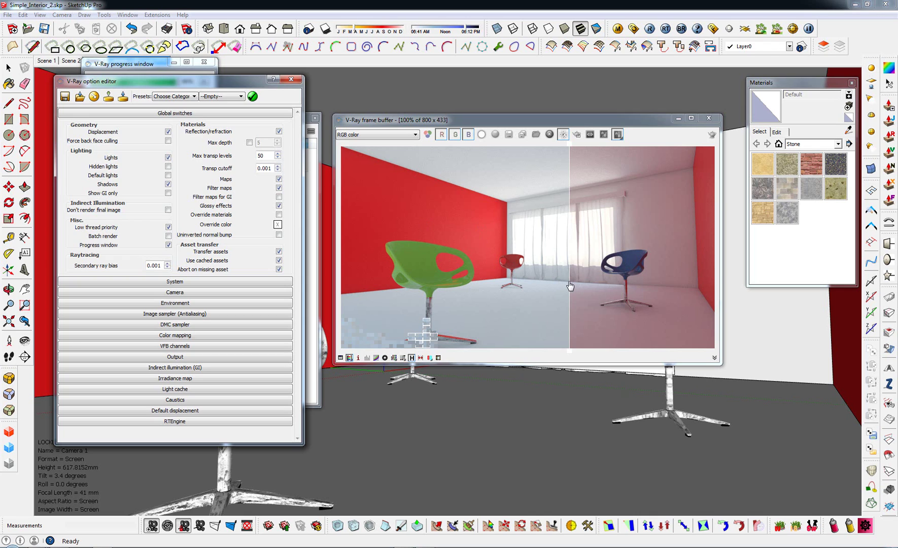
left_click_drag(570, 284, 724, 305)
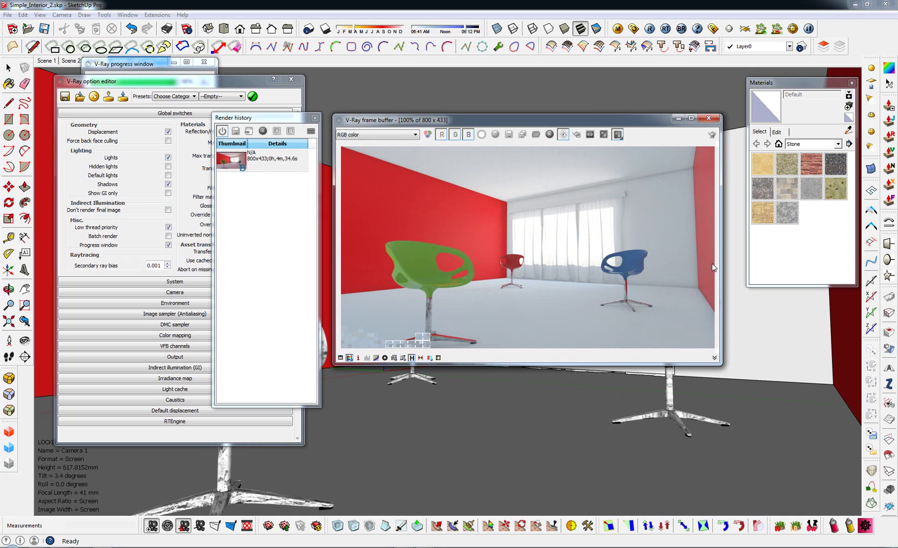